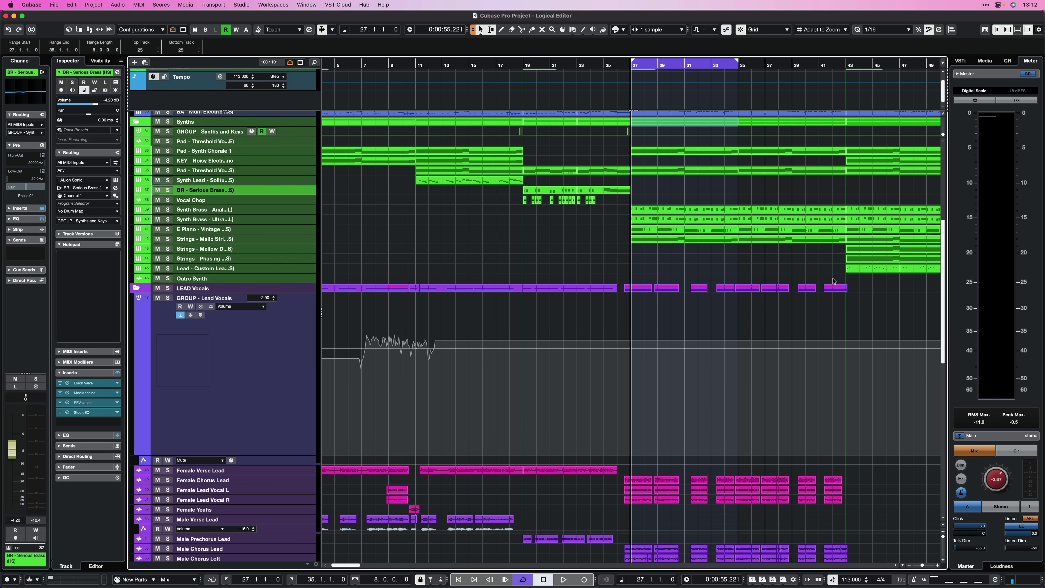
Open the MixConsole window with F3
key(F3)
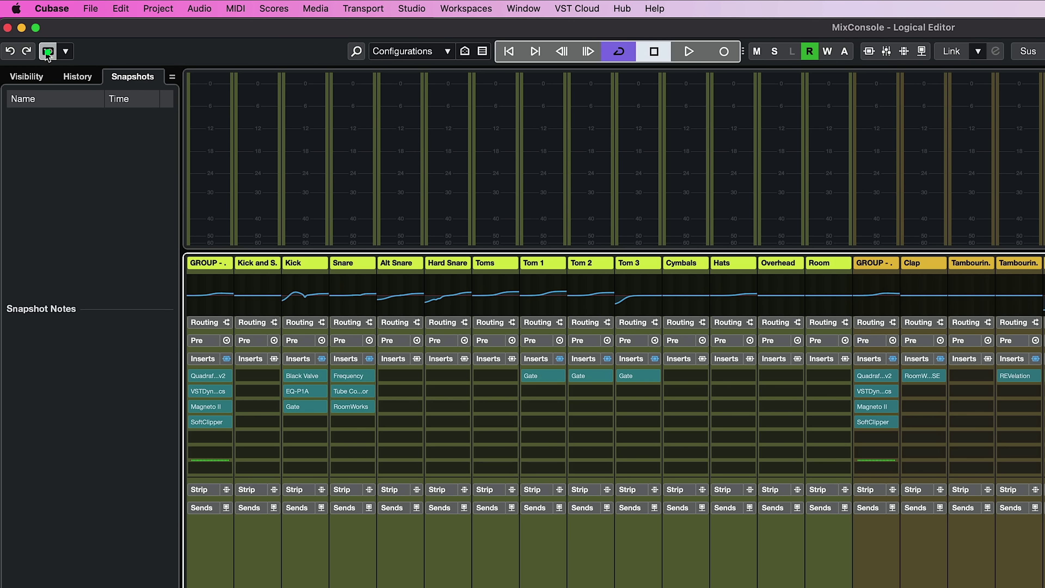
Capture the current mixer balance as a new MixConsole snapshot
click(48, 52)
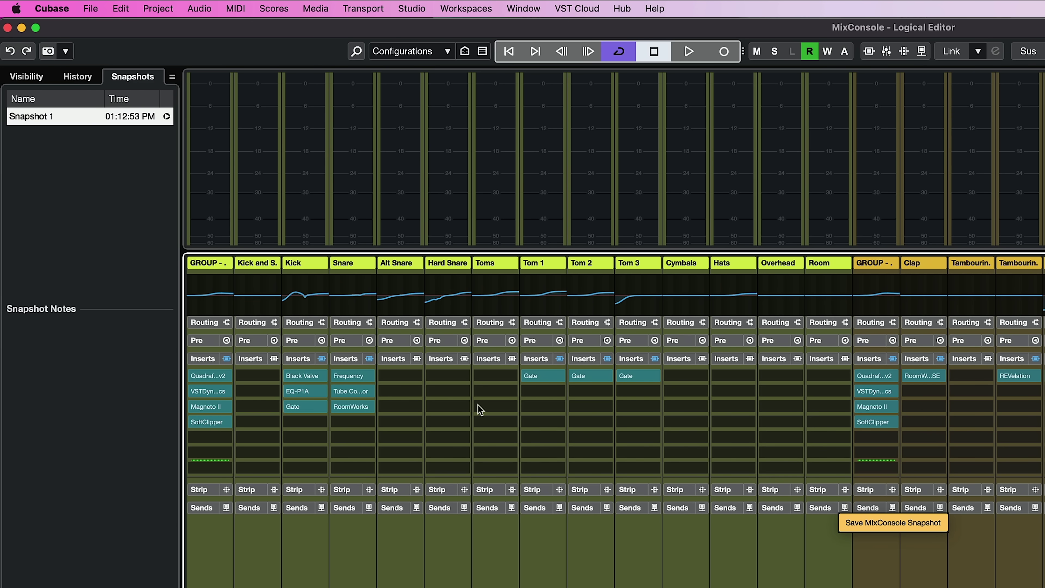
Rename the snapshot 'Mix 1' and note it as the first, nicely balanced mix
double_click(36, 119)
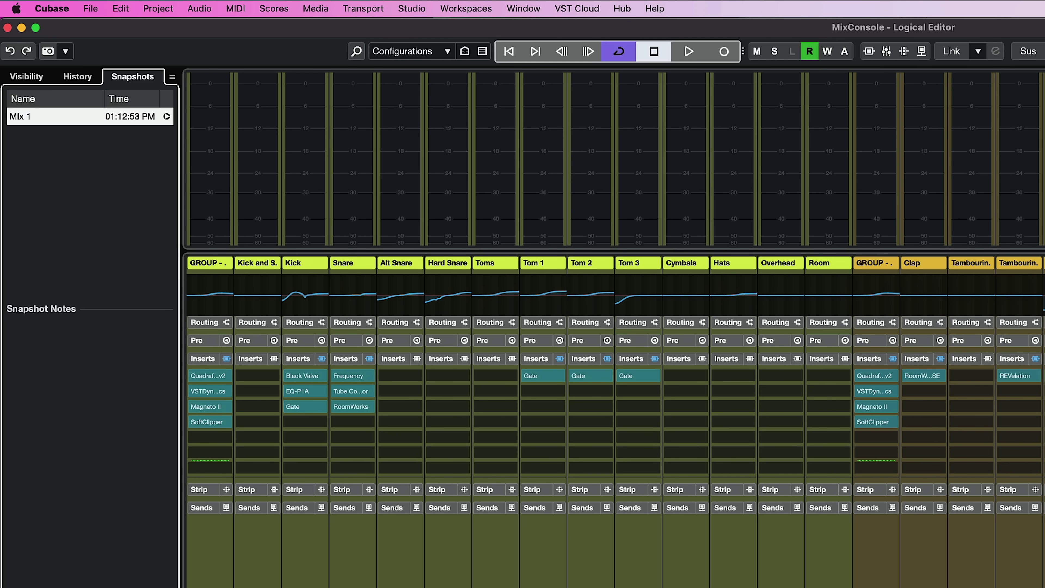
click(43, 332)
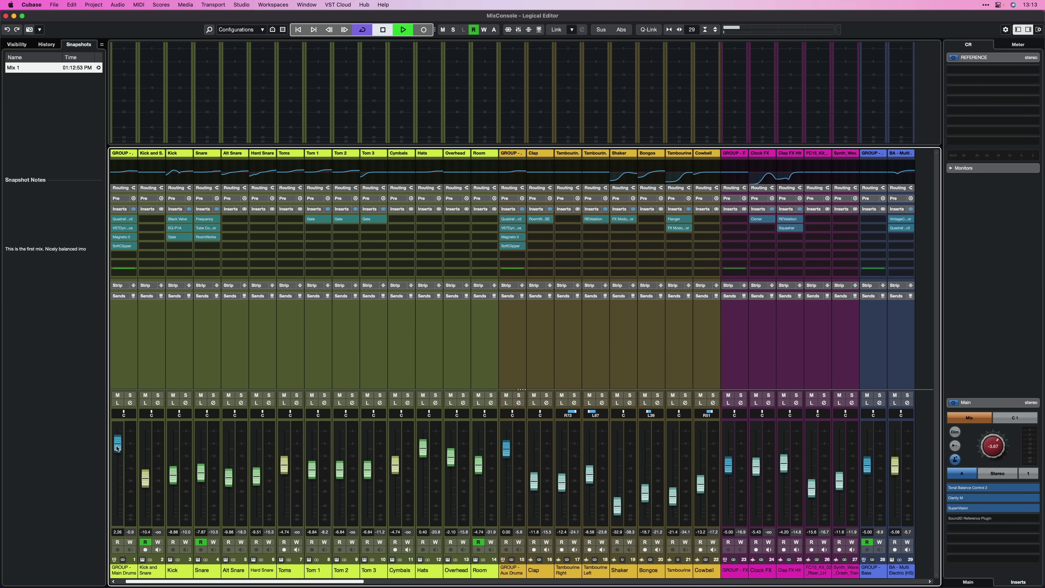
Raise the Main Drums group, adjust the Kick, and lower the Synths group to -8.22 dB
drag(117, 449, 118, 446)
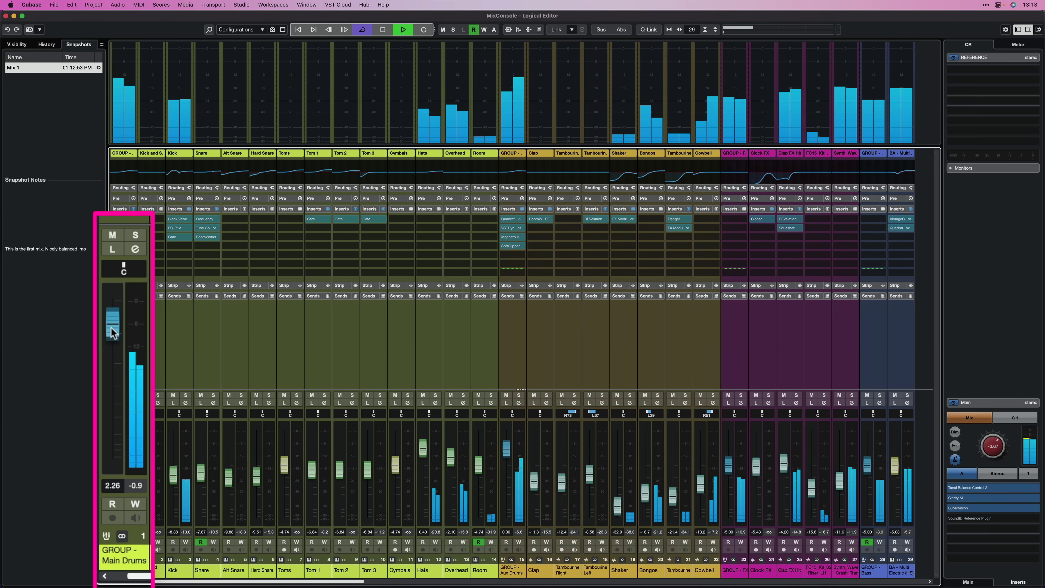
drag(111, 324, 112, 317)
key(space)
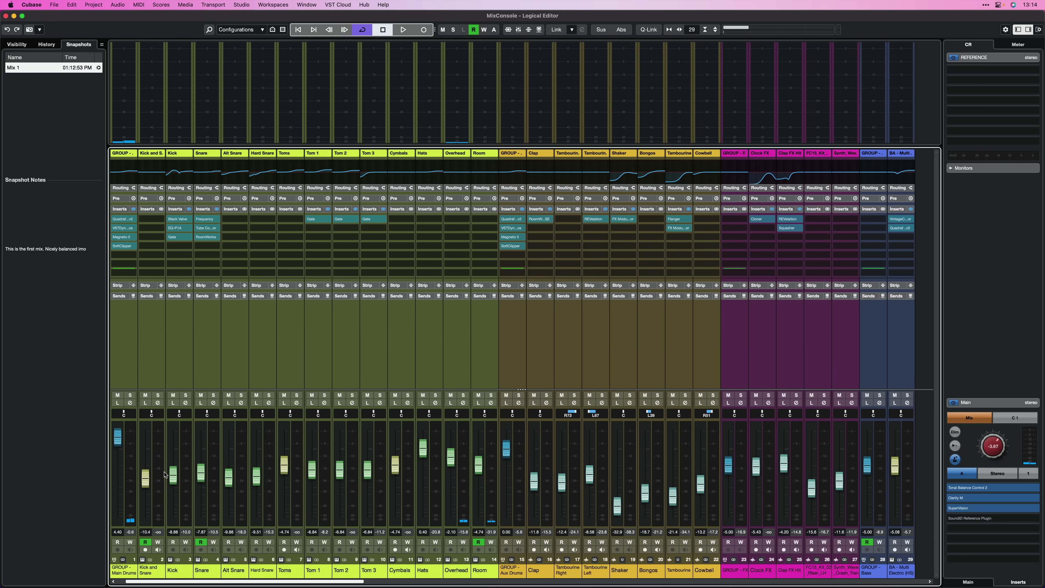
drag(170, 475, 172, 466)
drag(164, 366, 167, 384)
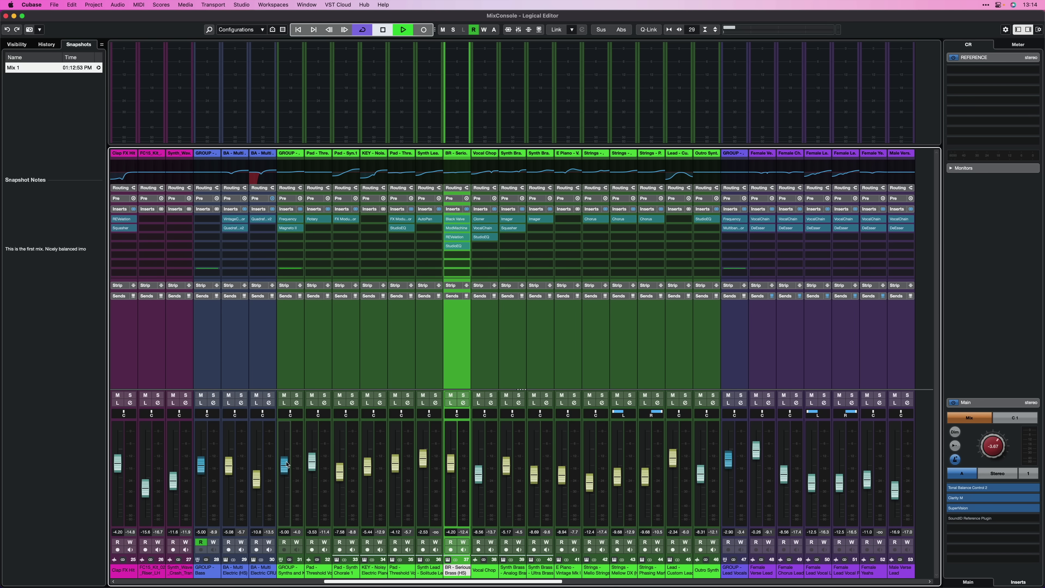
drag(287, 464, 288, 469)
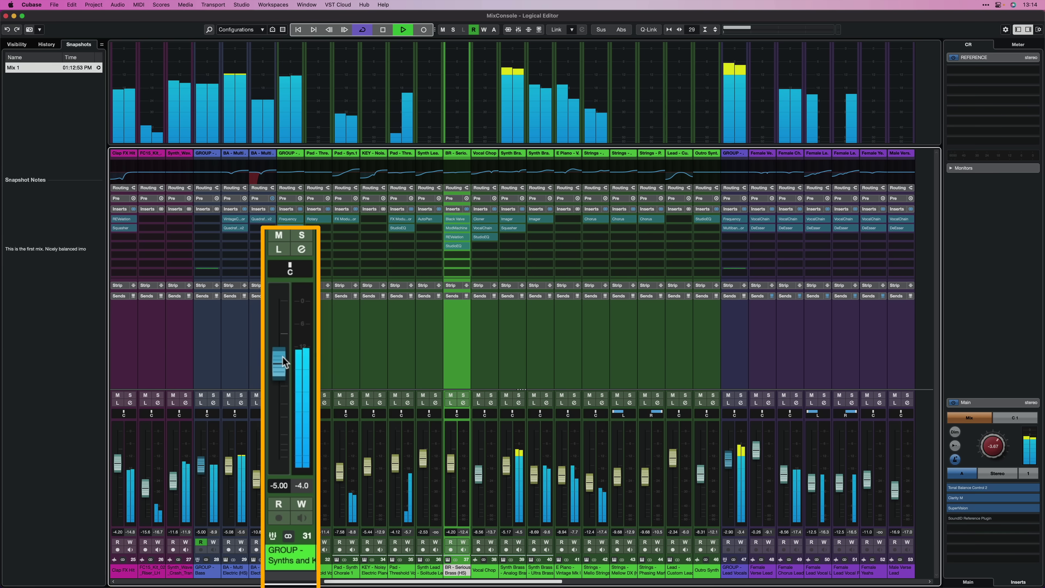
mouse_move(284, 370)
mouse_down()
mouse_move(285, 358)
mouse_move(285, 372)
mouse_up()
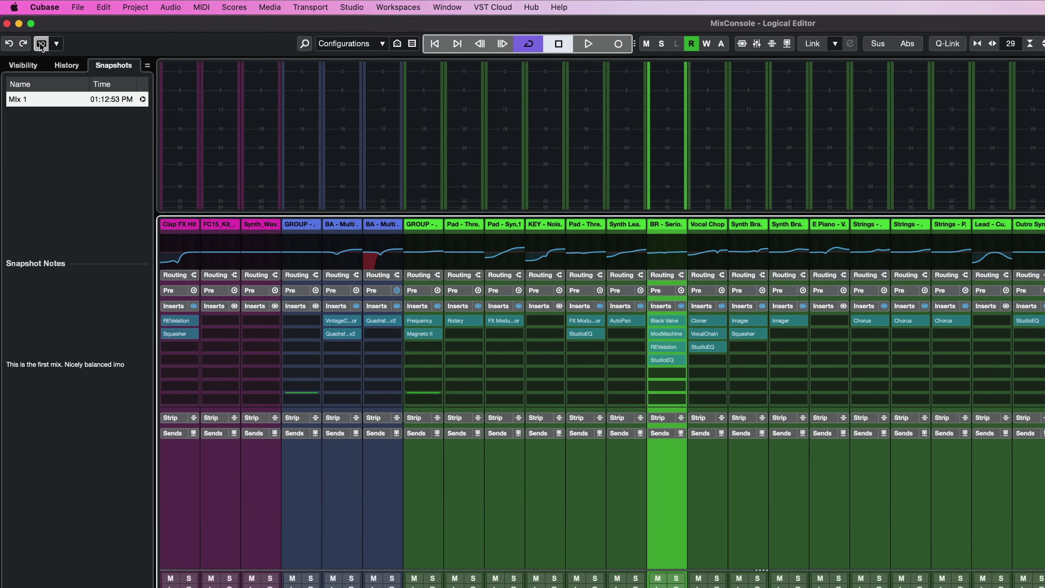
Save a snapshot named 'Mix 2' with the note 'Louder Drums and Kick / Lower synths'
click(29, 29)
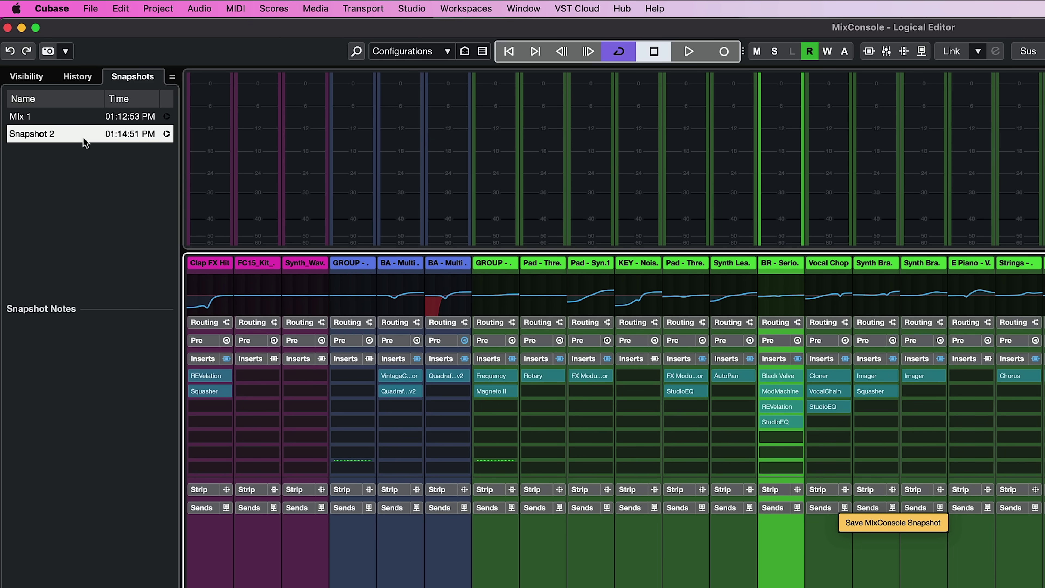
double_click(54, 134)
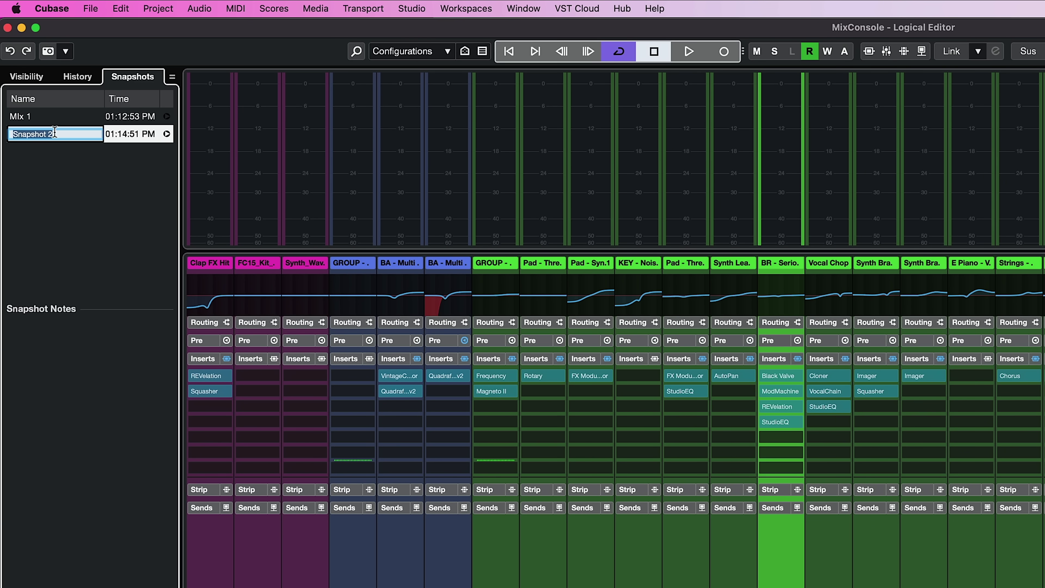
click(11, 329)
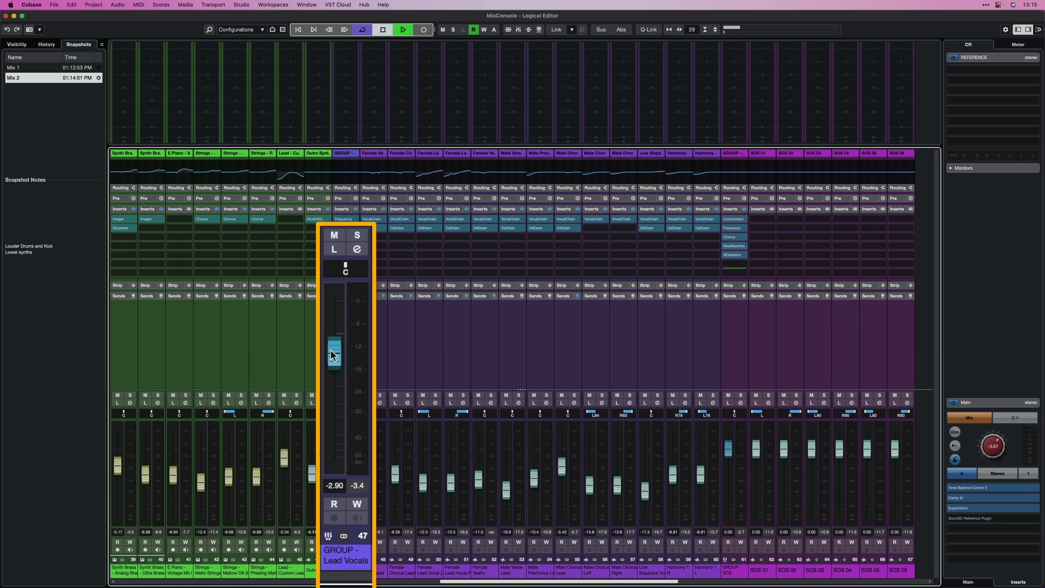
Lower the Lead Vocals group and the SOS group to -3.44 dB, then capture a third snapshot
drag(334, 355, 332, 377)
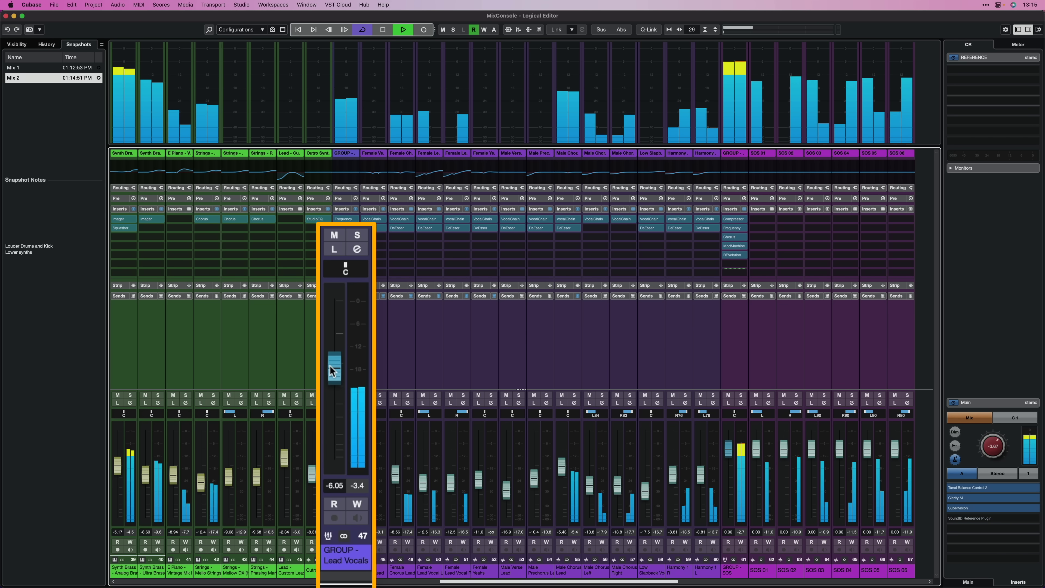
key(space)
drag(730, 449, 727, 349)
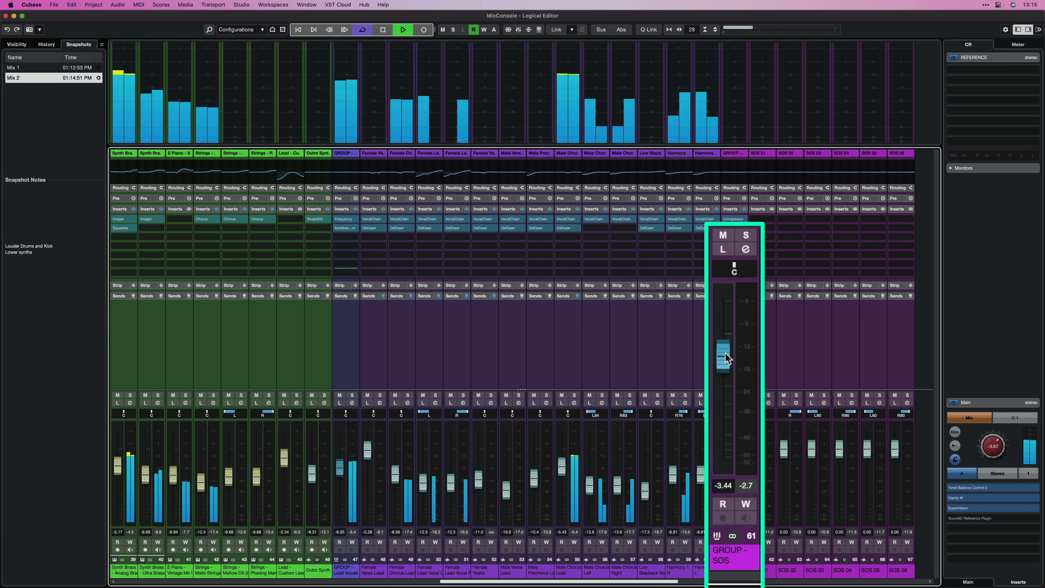
drag(726, 358, 726, 360)
key(space)
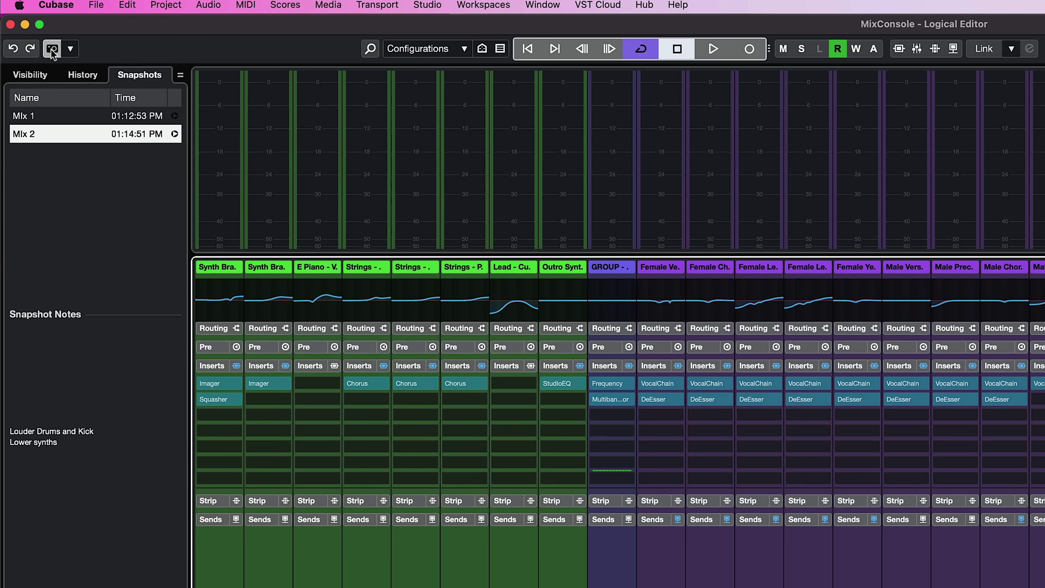
click(51, 50)
Name the third snapshot 'Mix 3', note 'Quieter Vocals and BVs', then recall Mix 1
click(35, 142)
double_click(34, 150)
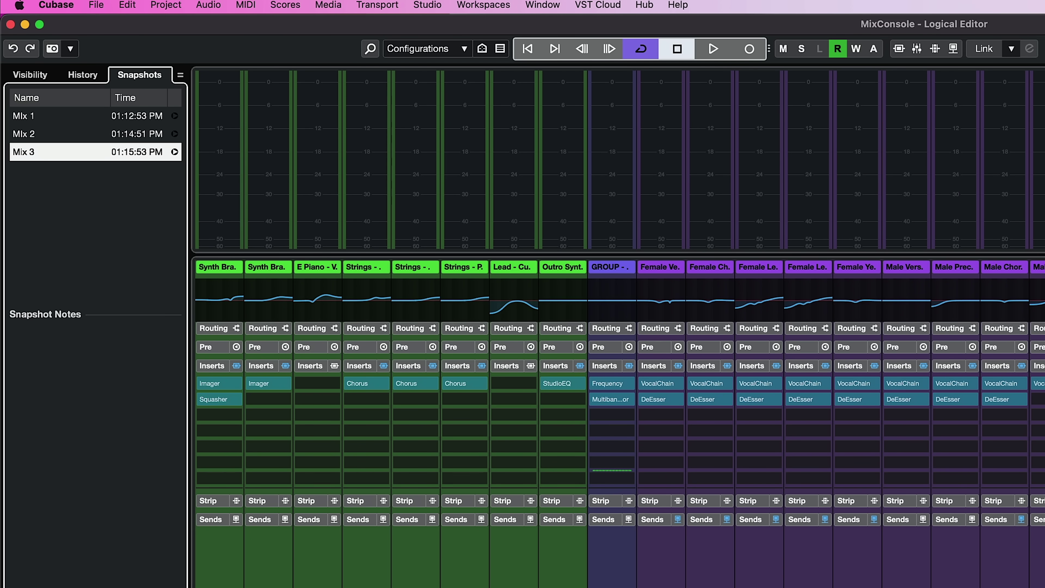
click(47, 384)
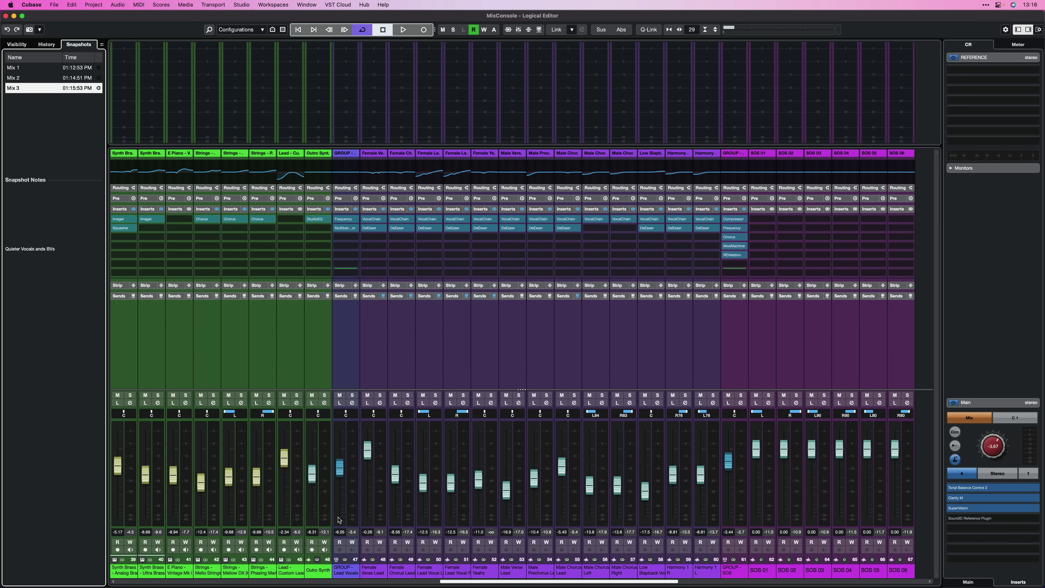
click(99, 68)
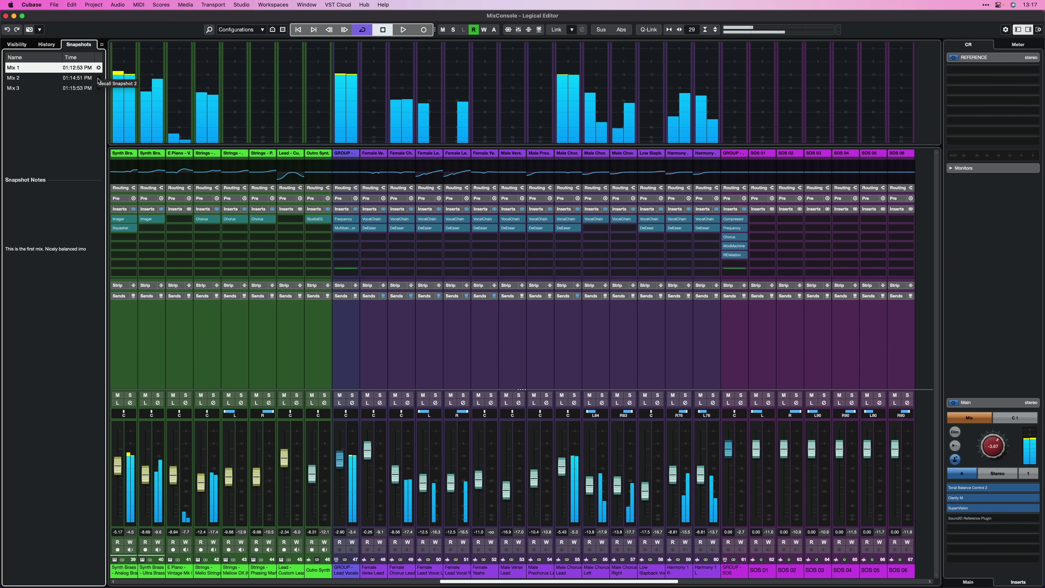
Audition the Mix 3 and Mix 2 snapshots during playback, ending on Mix 2's drum balance
key(space)
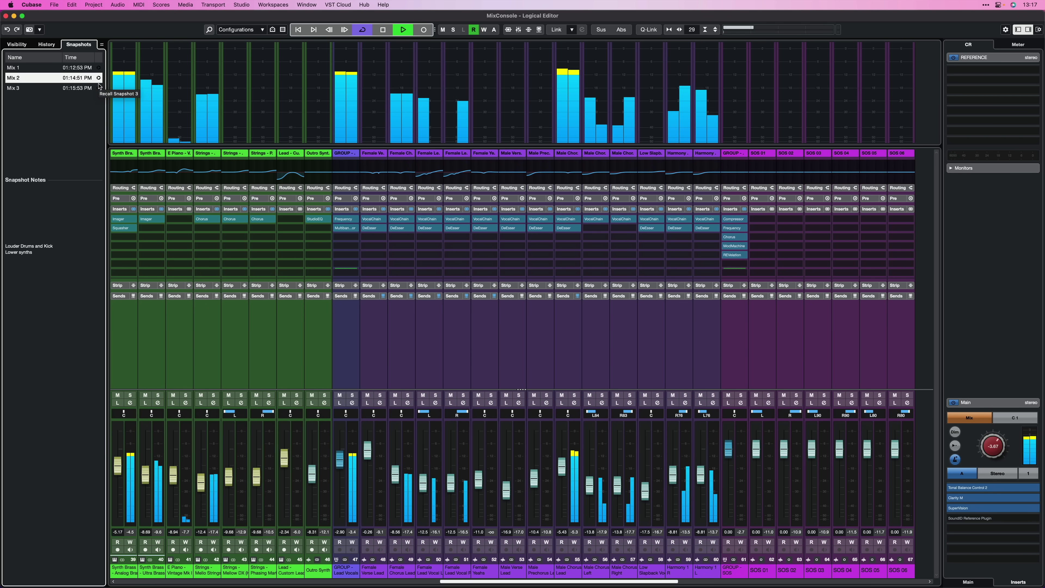
drag(456, 583, 115, 334)
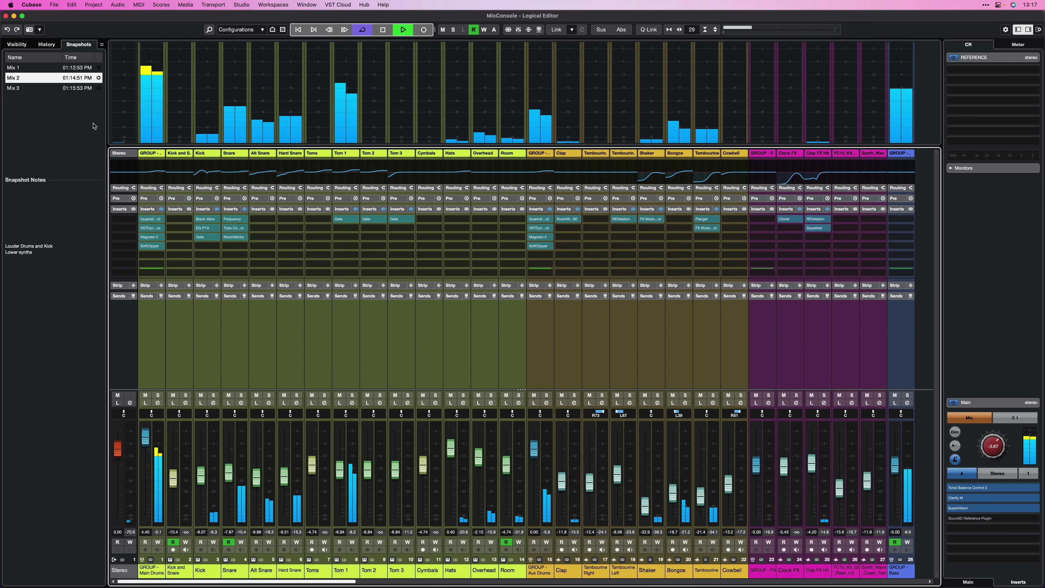
key(space)
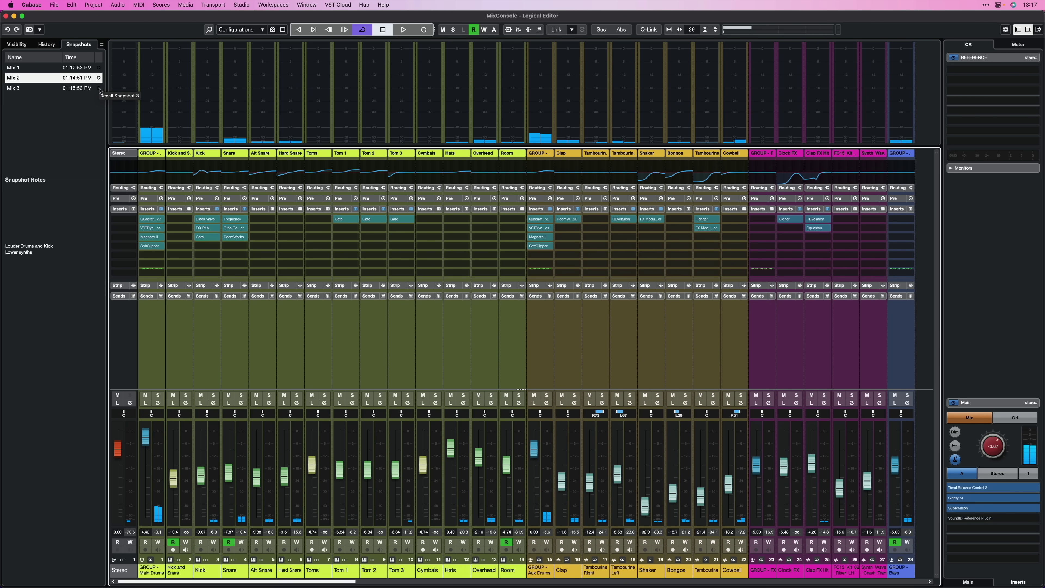
click(98, 88)
key(space)
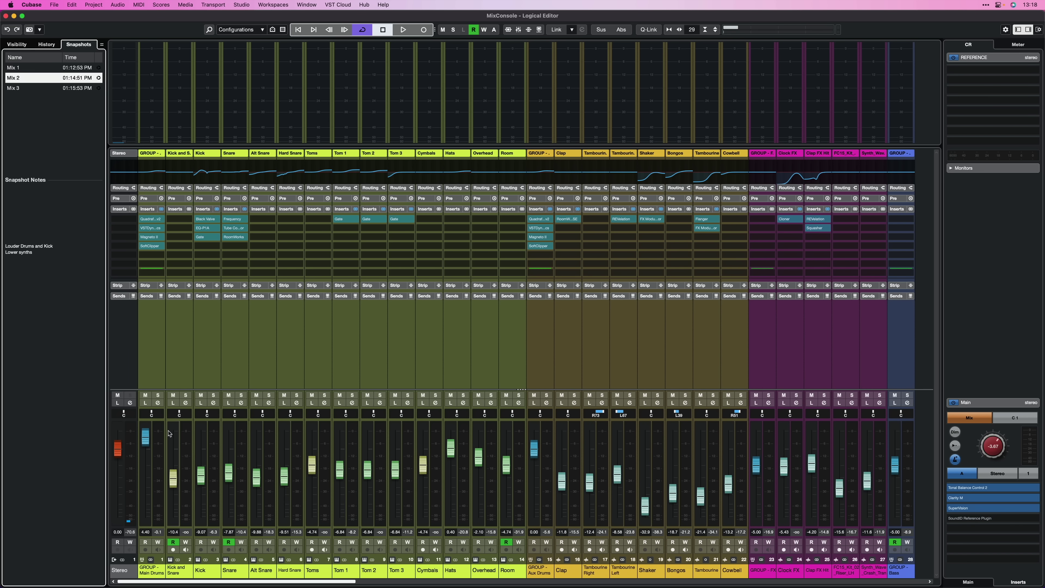
Boost EQ band 4 on the Main Drums group strongly around 5 kHz
click(158, 404)
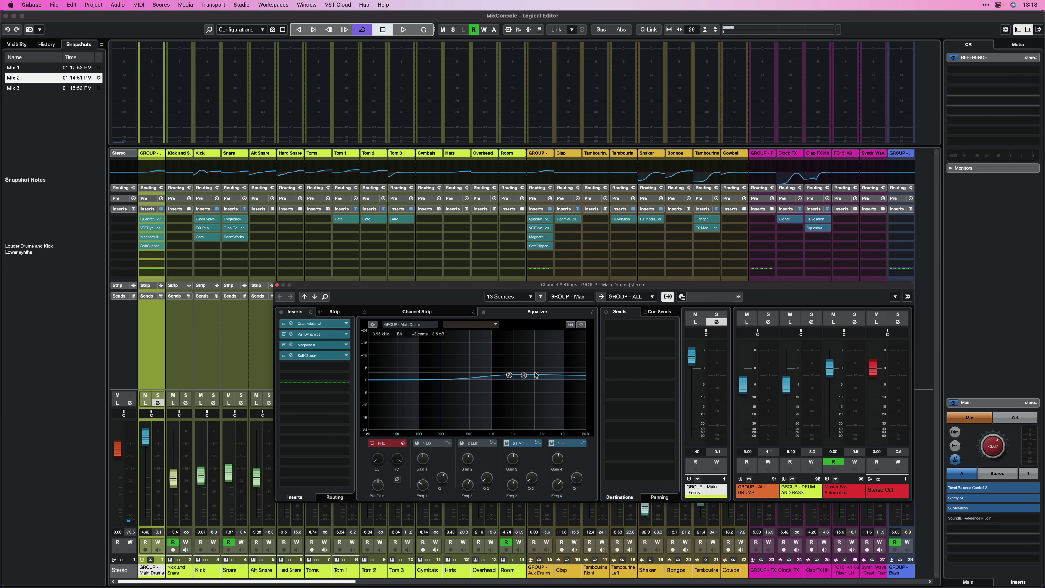
drag(526, 375, 530, 375)
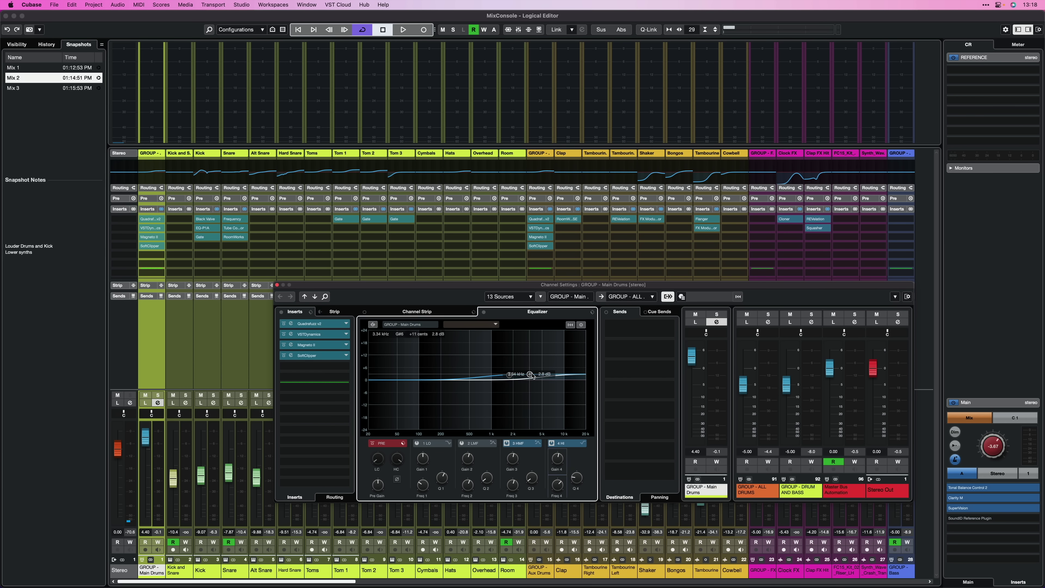
mouse_move(539, 369)
mouse_down()
mouse_move(543, 356)
mouse_move(544, 369)
mouse_up()
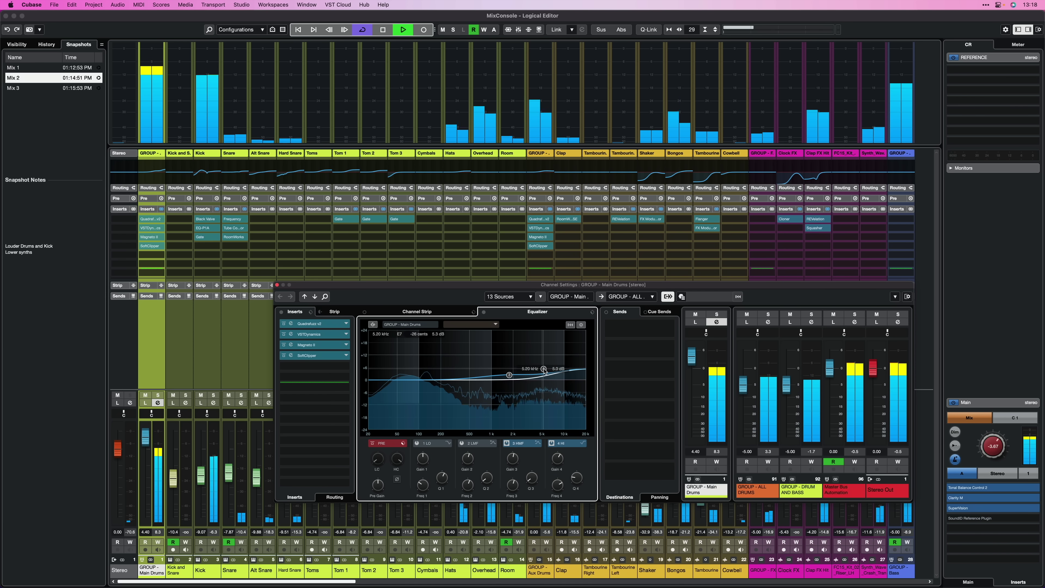
key(space)
click(277, 285)
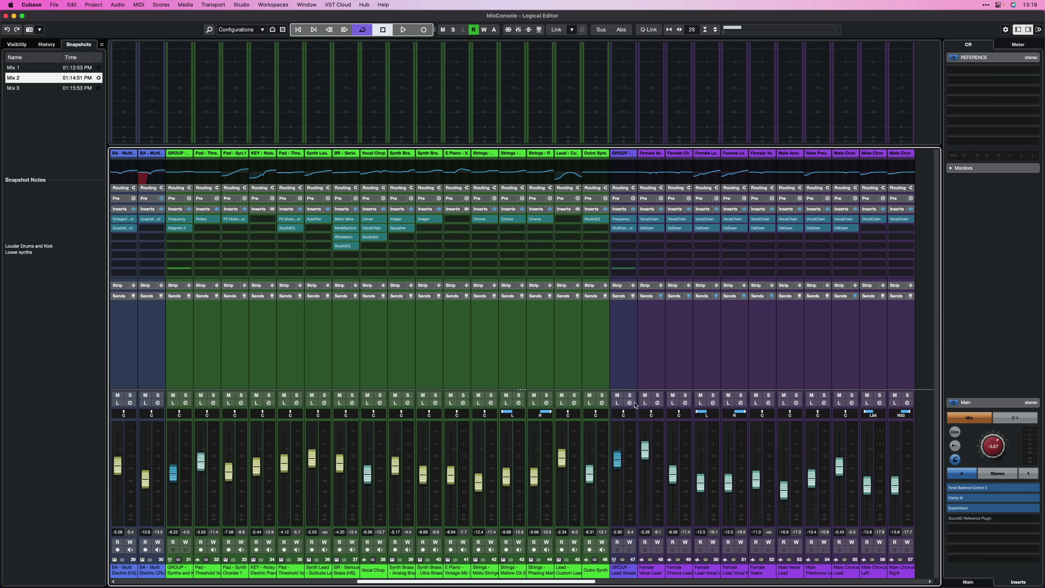
Boost the Lead Vocals group's high EQ band about 10 dB near 15.84 kHz
click(631, 402)
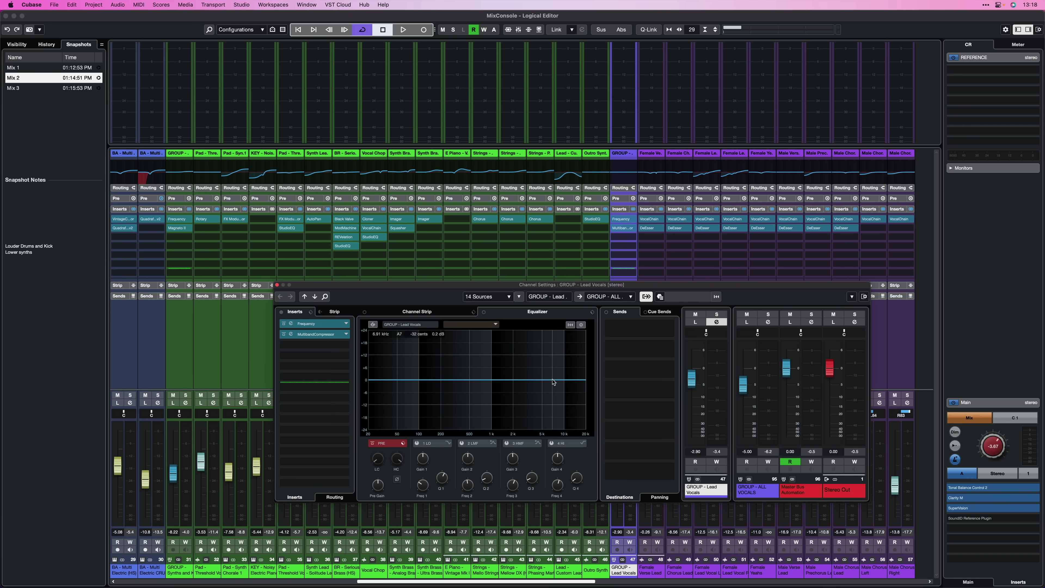
key(space)
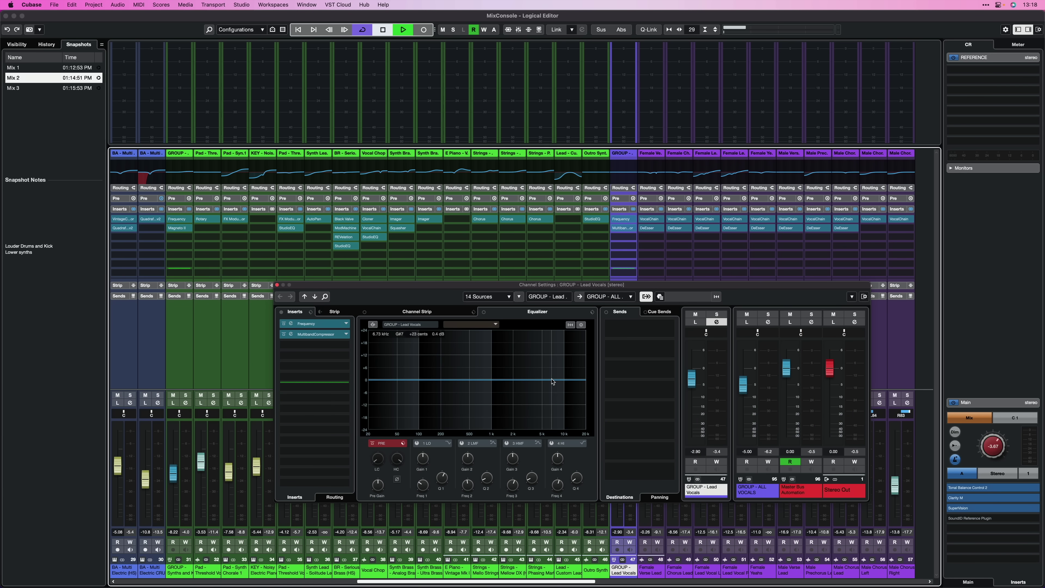
drag(553, 381, 579, 360)
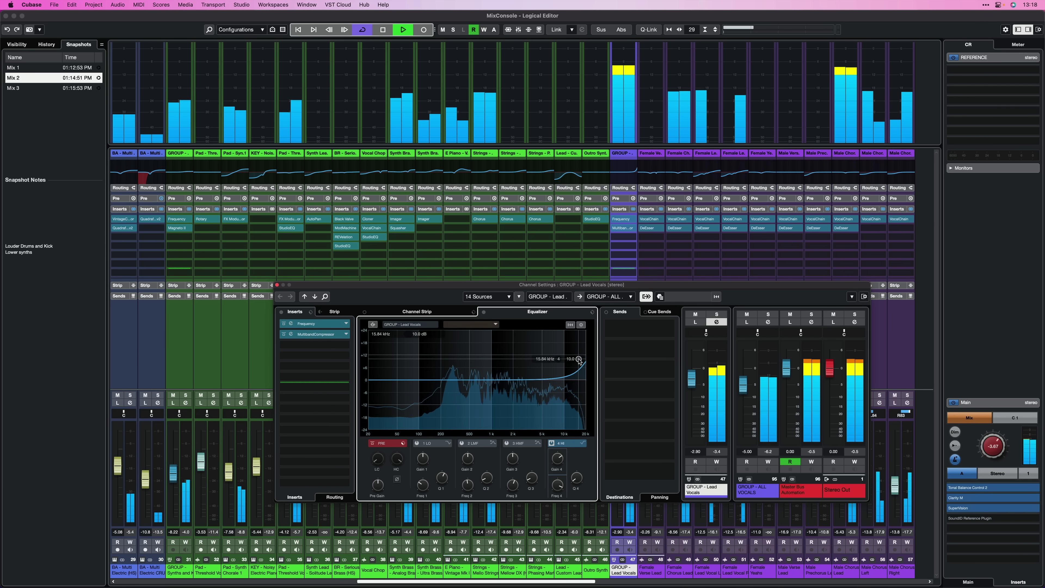
key(space)
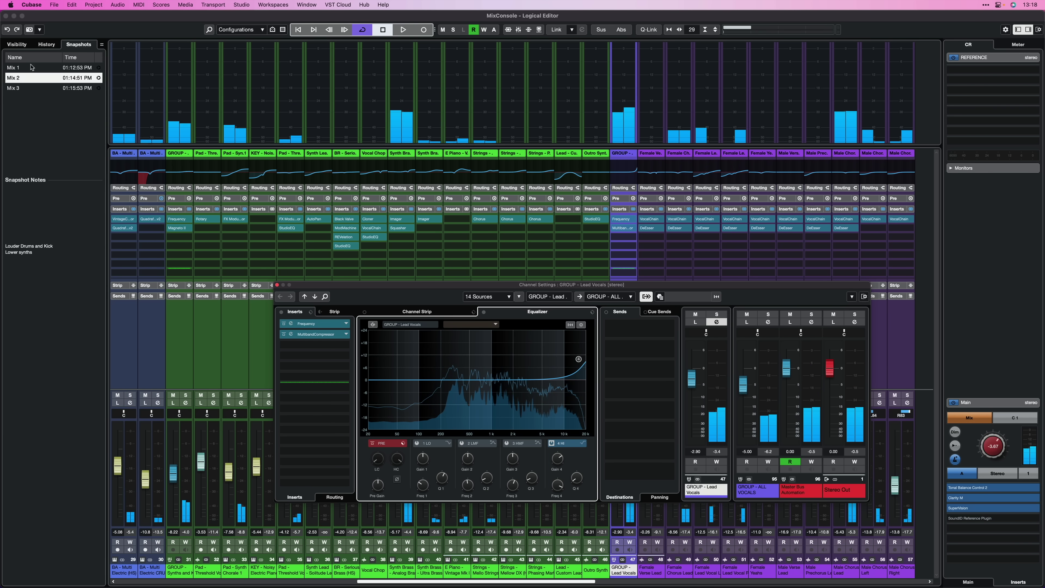
Save snapshot 'Mix 4' (01:19:02 PM), compare it against Mix 2, then recall Mix 4
click(29, 29)
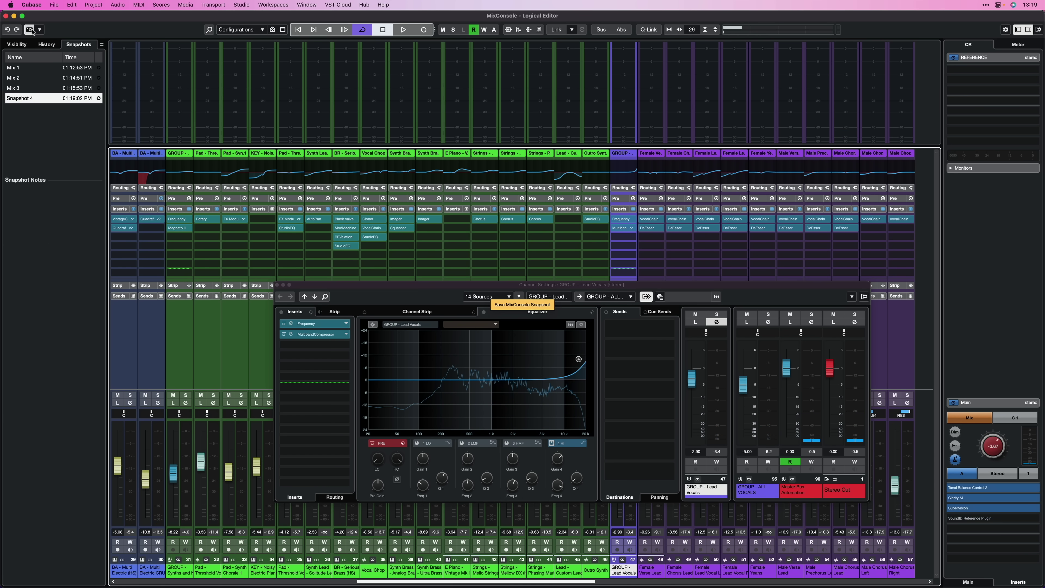
double_click(27, 99)
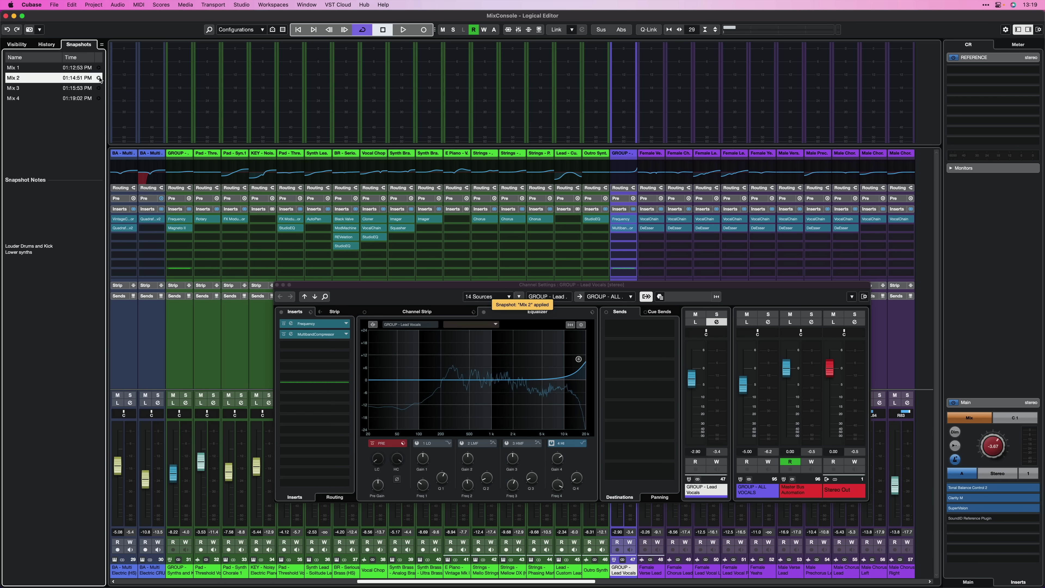
key(space)
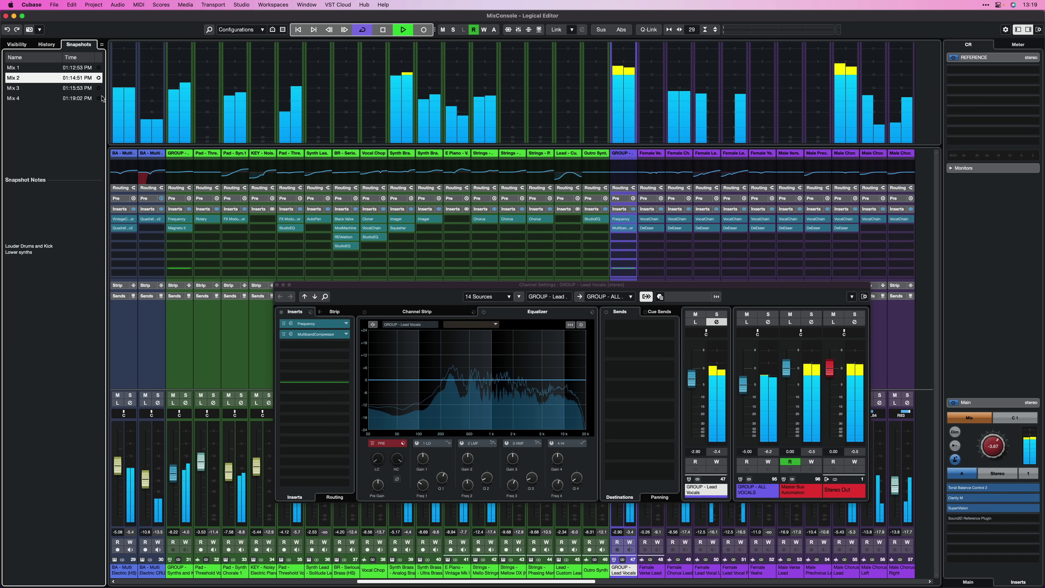
key(space)
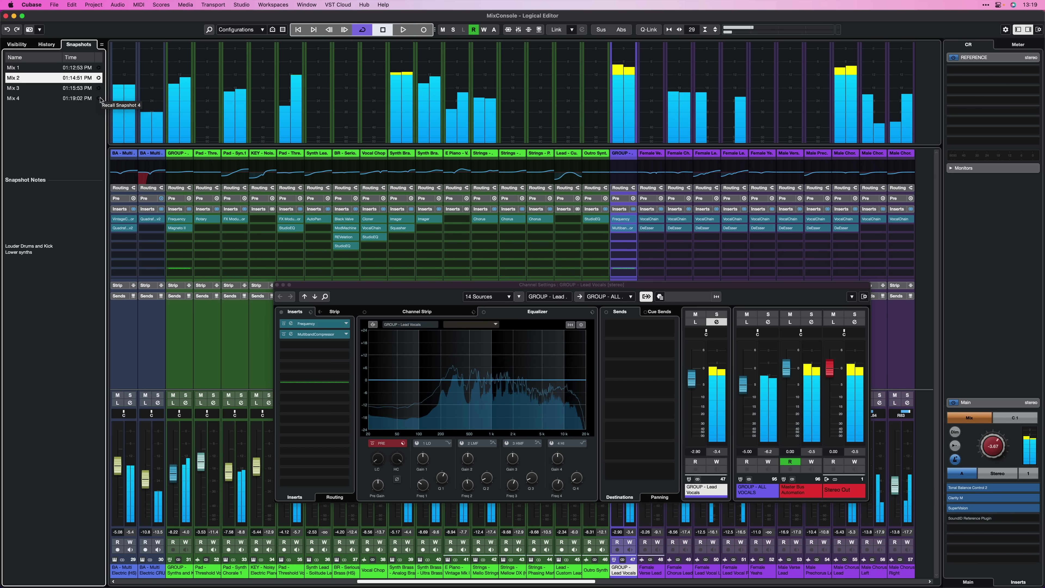
click(98, 98)
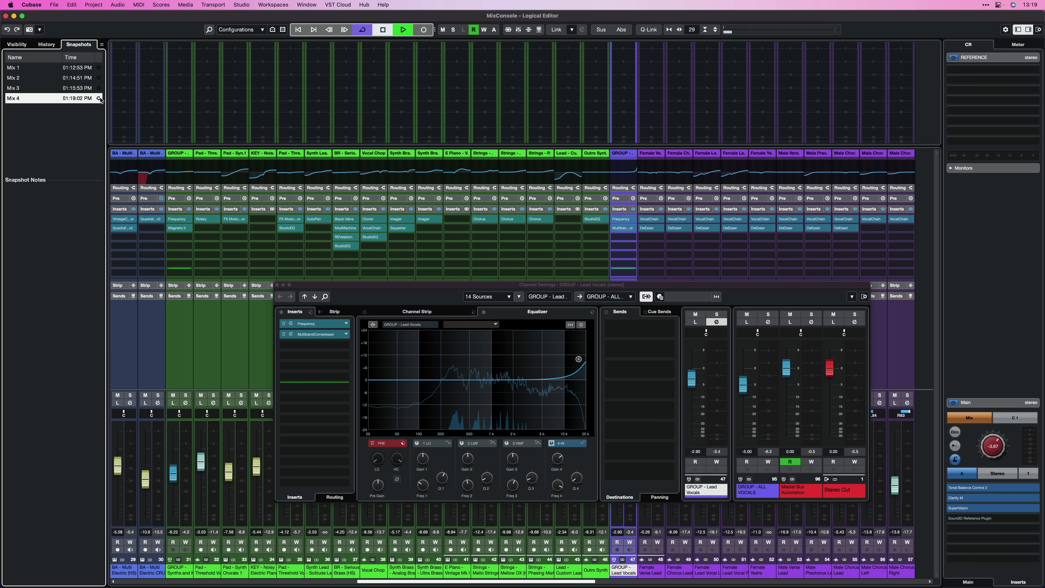
key(space)
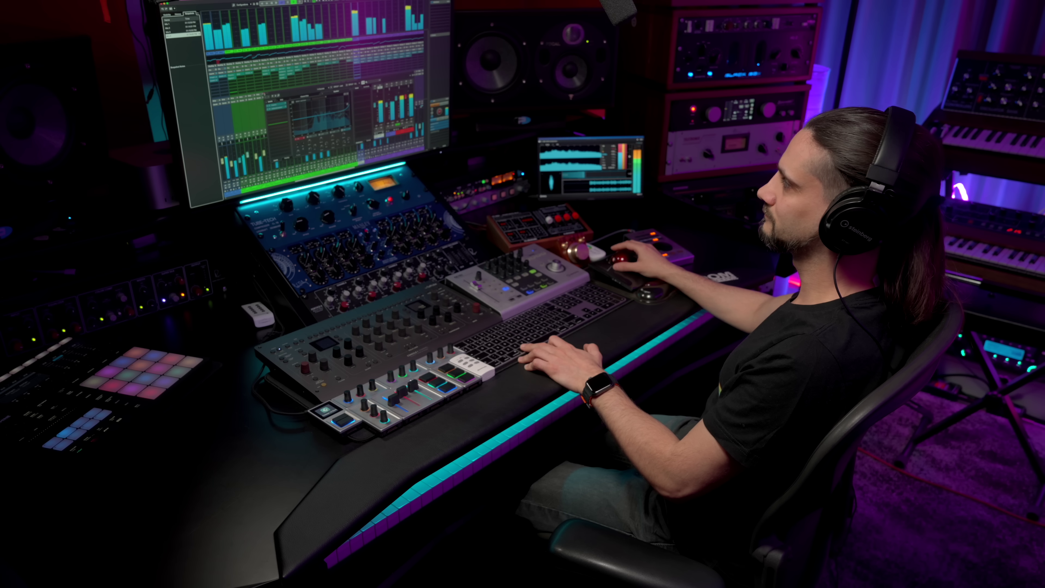
Close the vocal channel settings and set the Kick's EQ-P1A Low Boost to 6.3 at 60 Hz
click(362, 82)
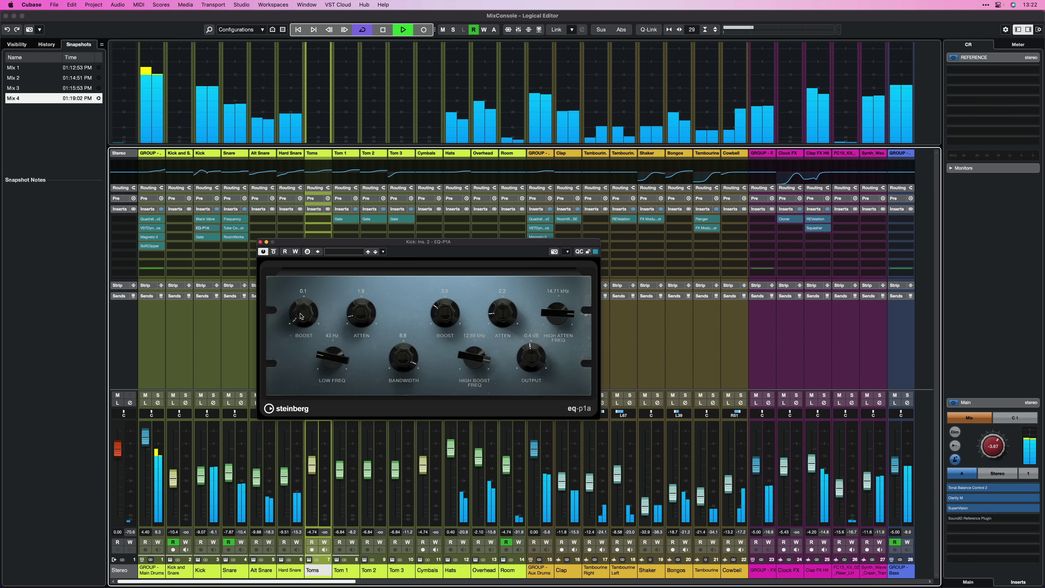
drag(300, 318, 306, 278)
drag(332, 358, 330, 338)
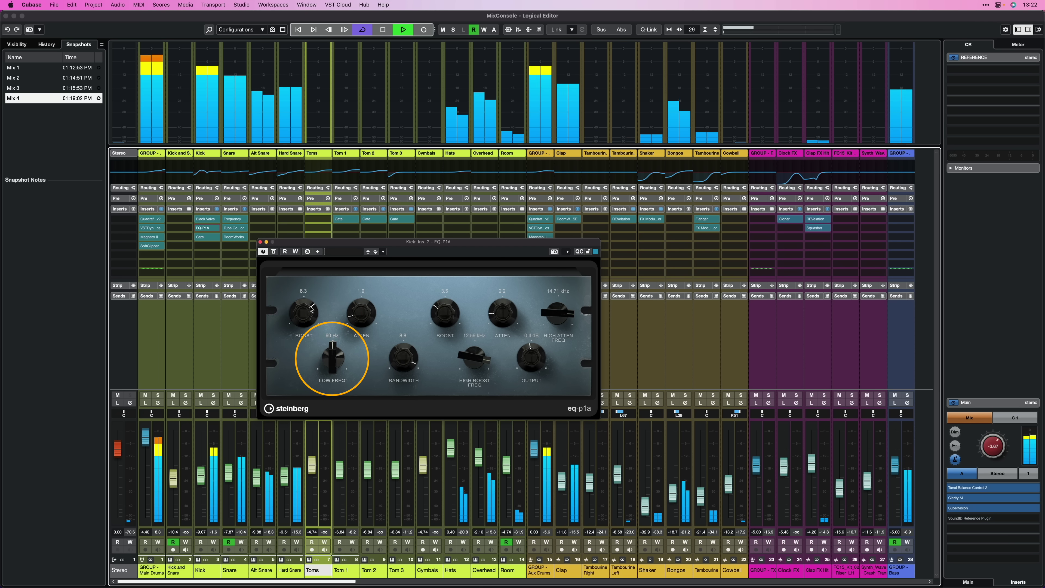
Stop playback, store the kick boost as snapshot Mix 5, and recall Mix 2 for comparison
key(space)
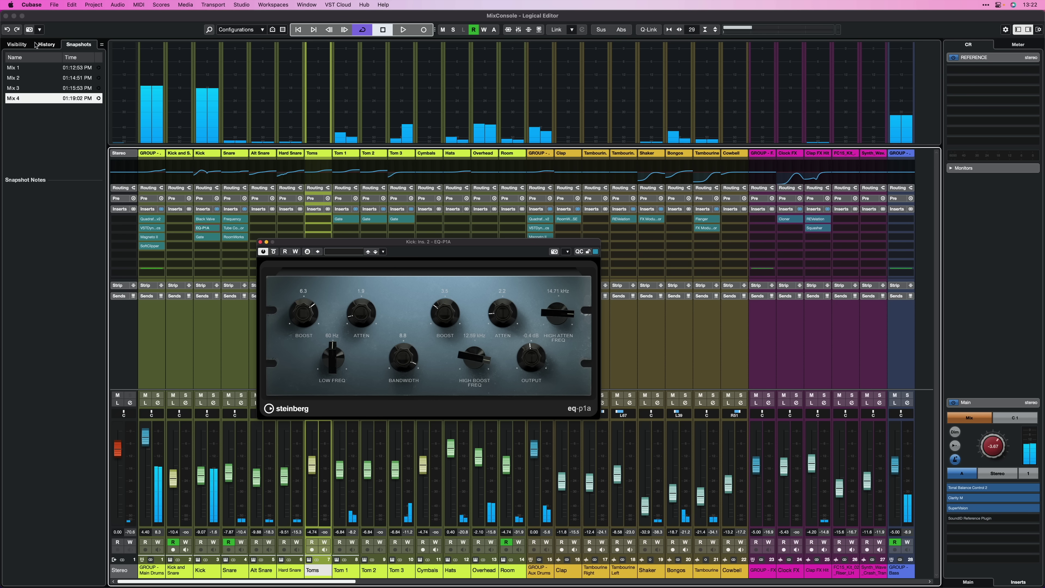
click(30, 30)
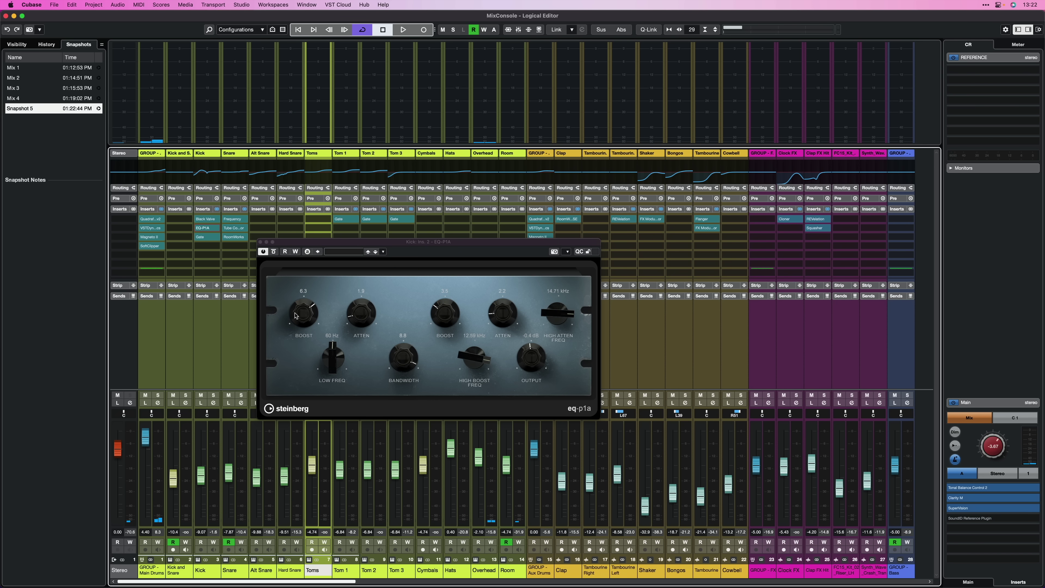
click(19, 78)
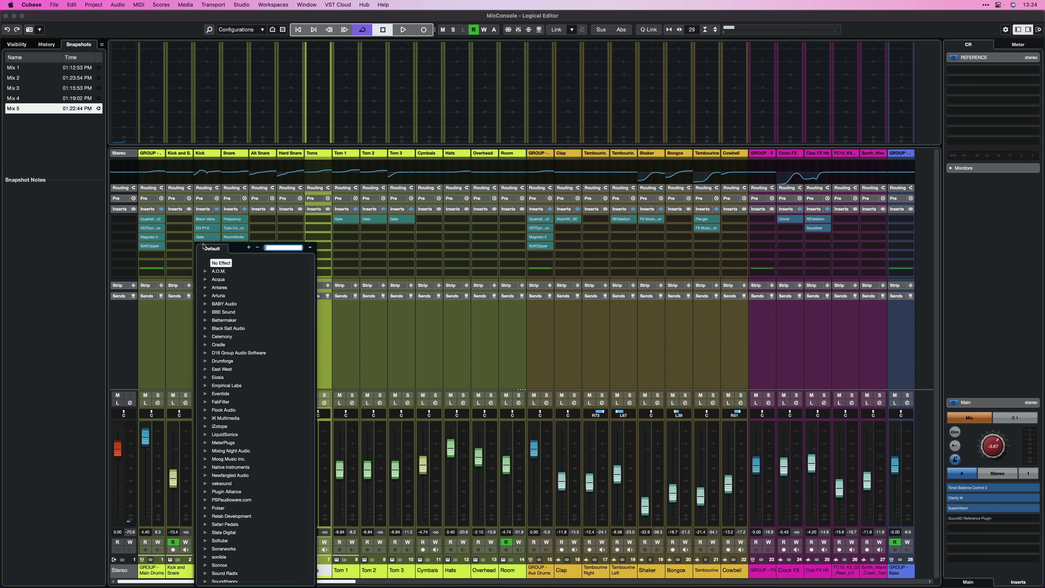
Insert an EnvelopeShaper in the Kick's insert 4 and raise its attack to 3.2 dB during playback
text(envel)
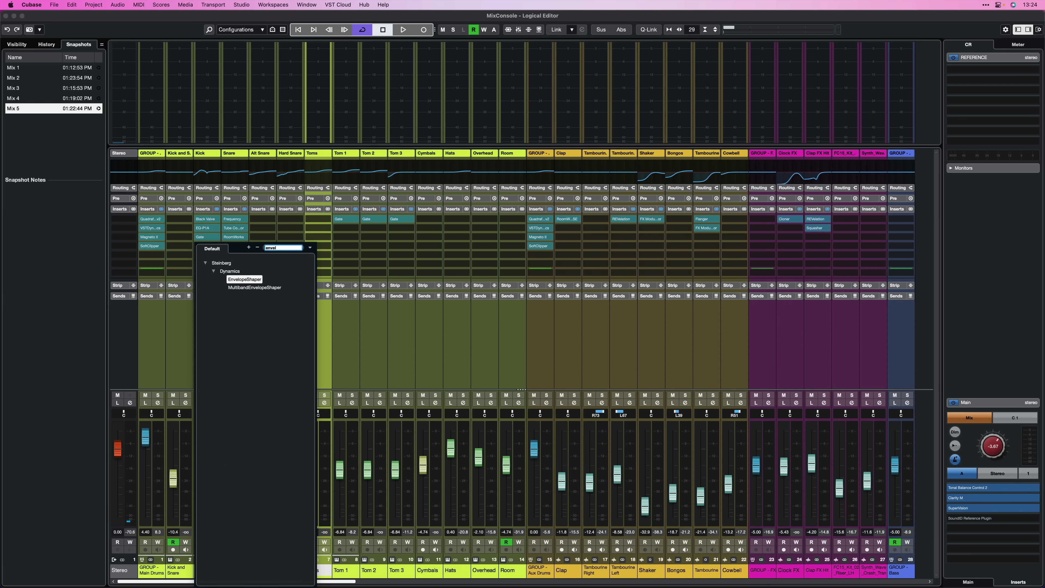
click(234, 282)
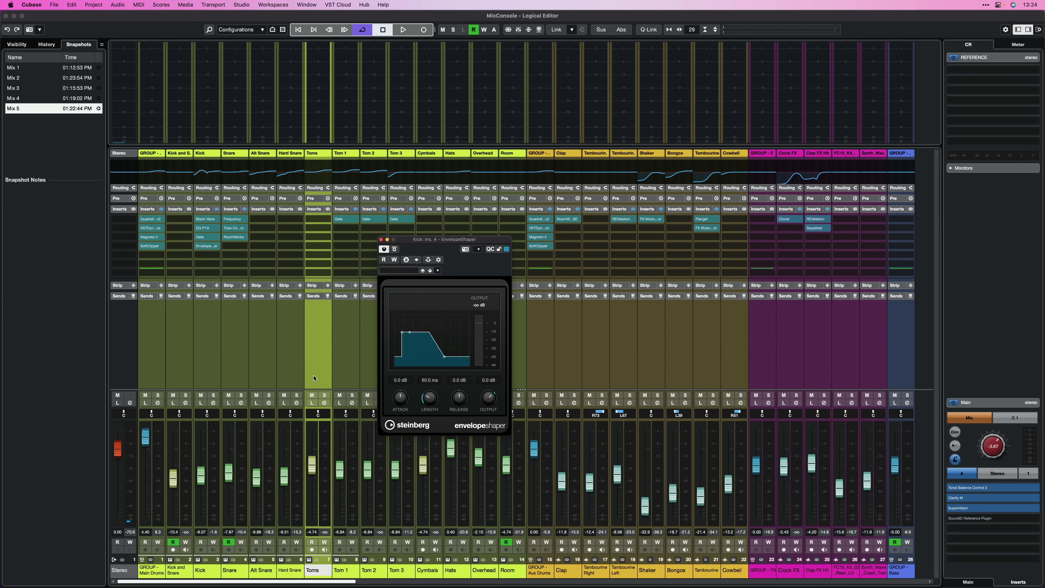
key(space)
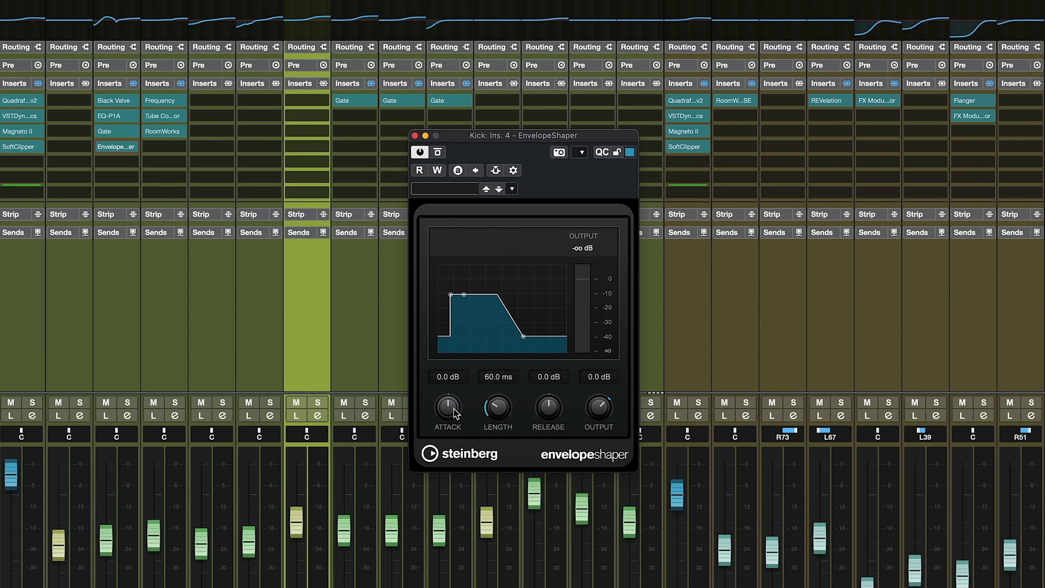
mouse_move(454, 410)
mouse_down()
mouse_move(455, 384)
mouse_move(458, 406)
mouse_up()
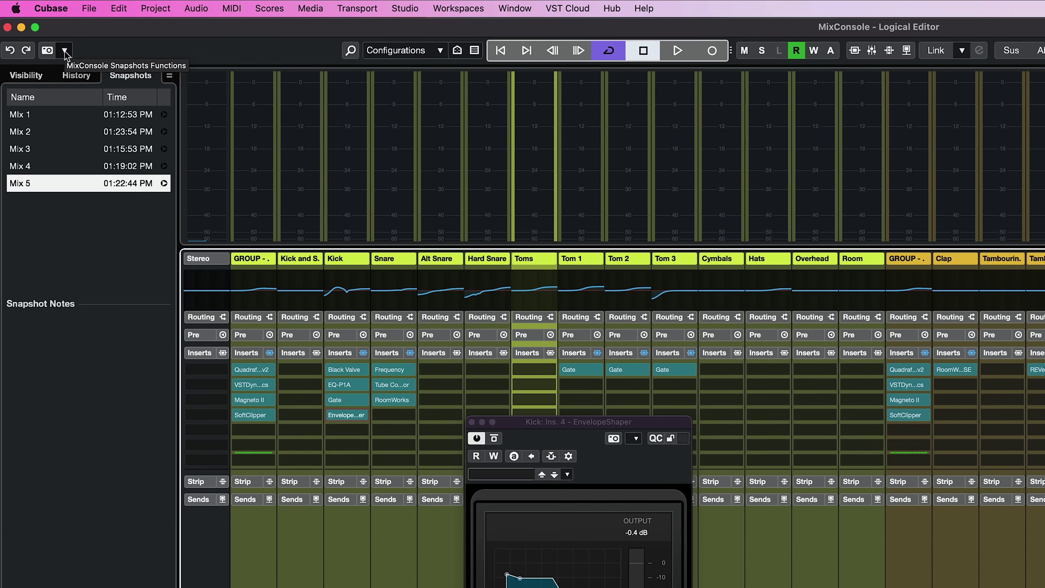
Update snapshot Mix 5 with the current settings, recall Mix 2, then return to Mix 5
click(65, 50)
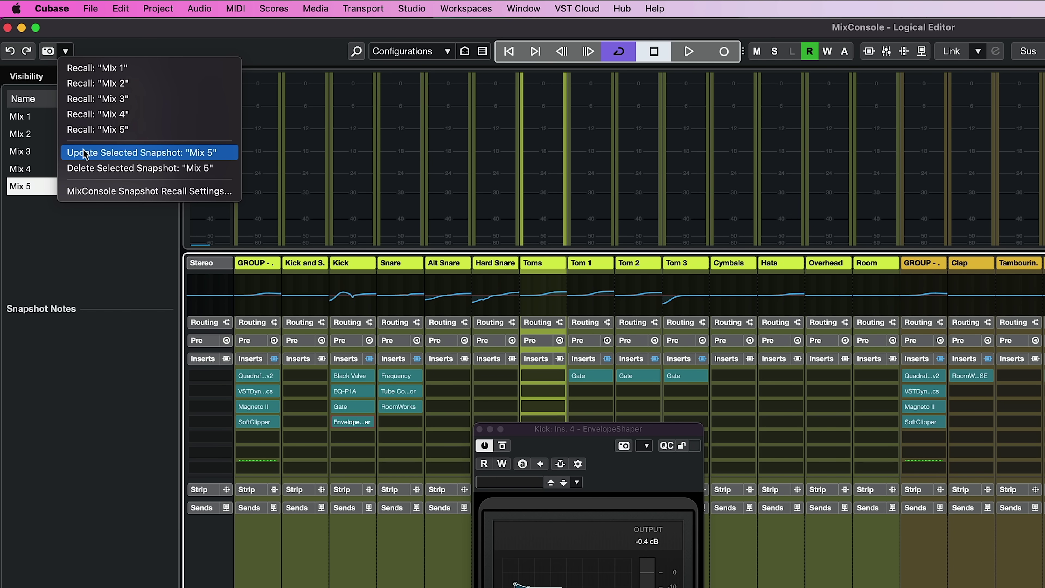
click(84, 153)
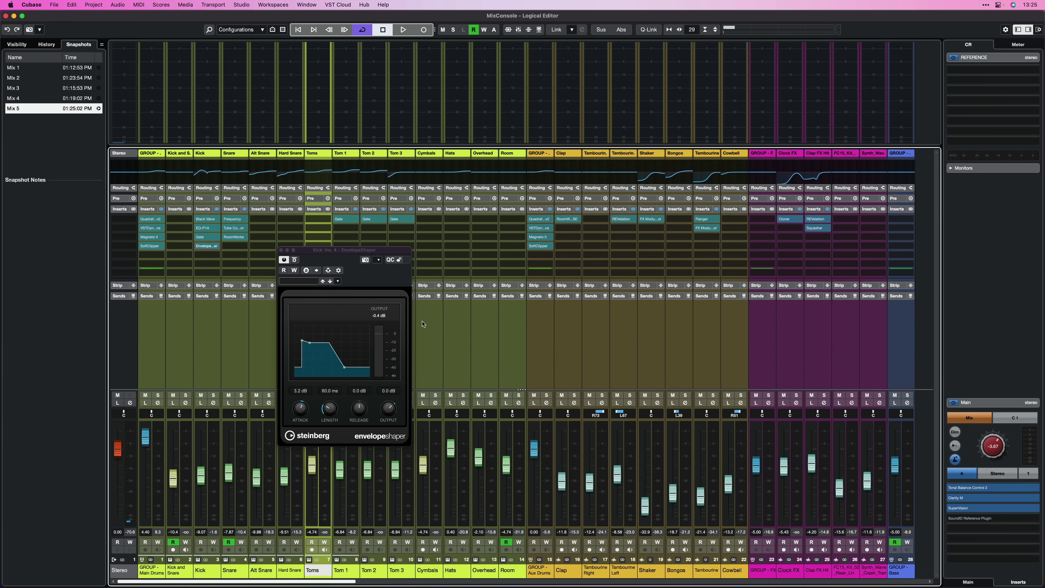
click(98, 78)
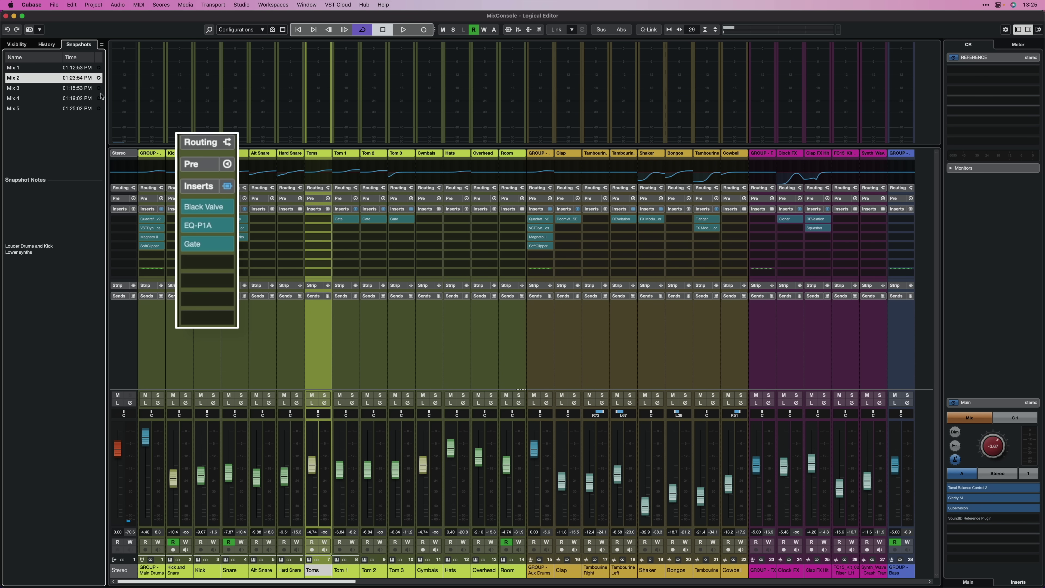
click(99, 109)
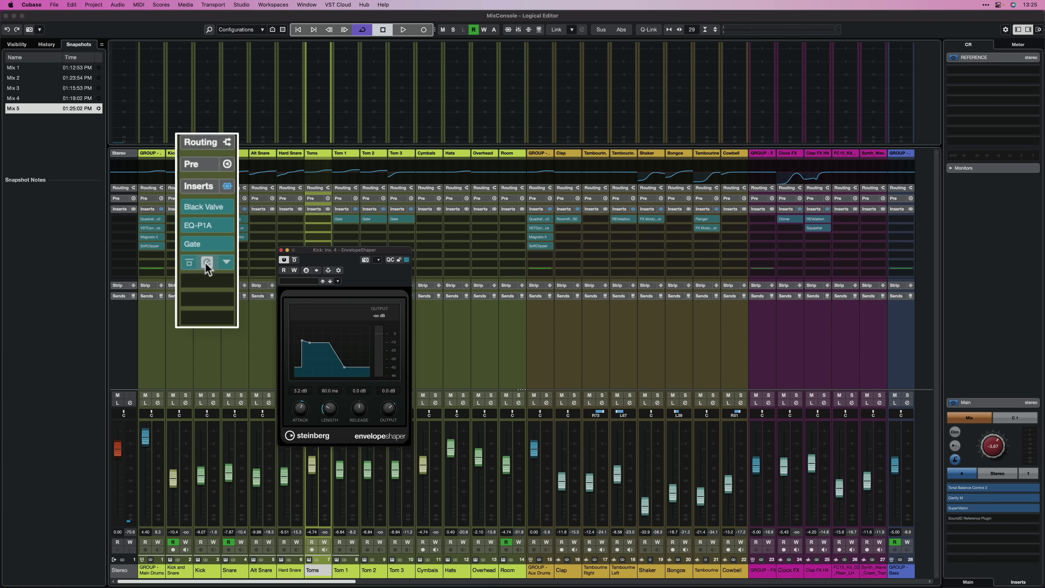
Open the MixConsole Snapshot Recall Settings dialog from the Snapshots Functions list
click(40, 30)
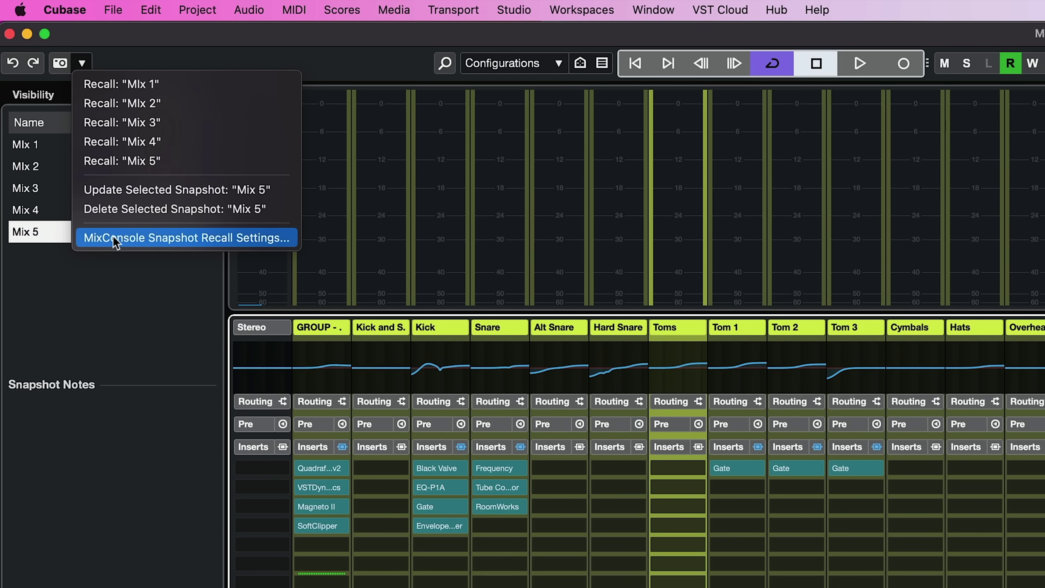
click(119, 238)
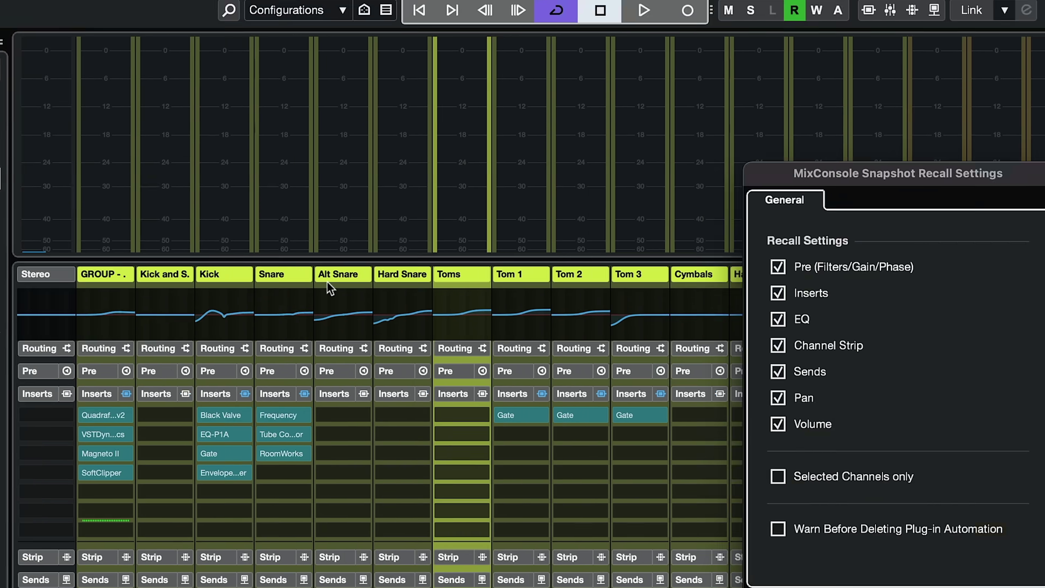